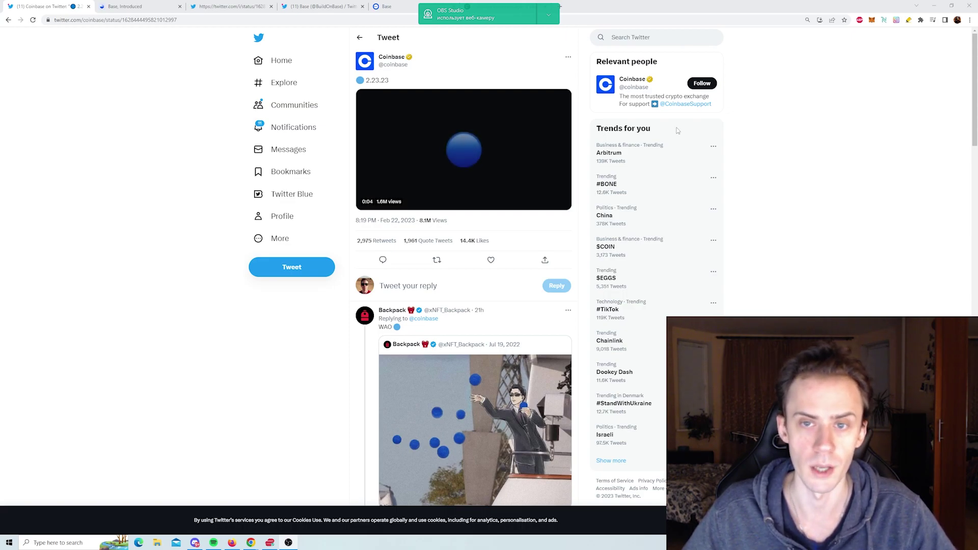
# - Switch to Coinbase's Base announcement thread and read down to tweet 5/
pyautogui.hotkey('ctrl', '3')
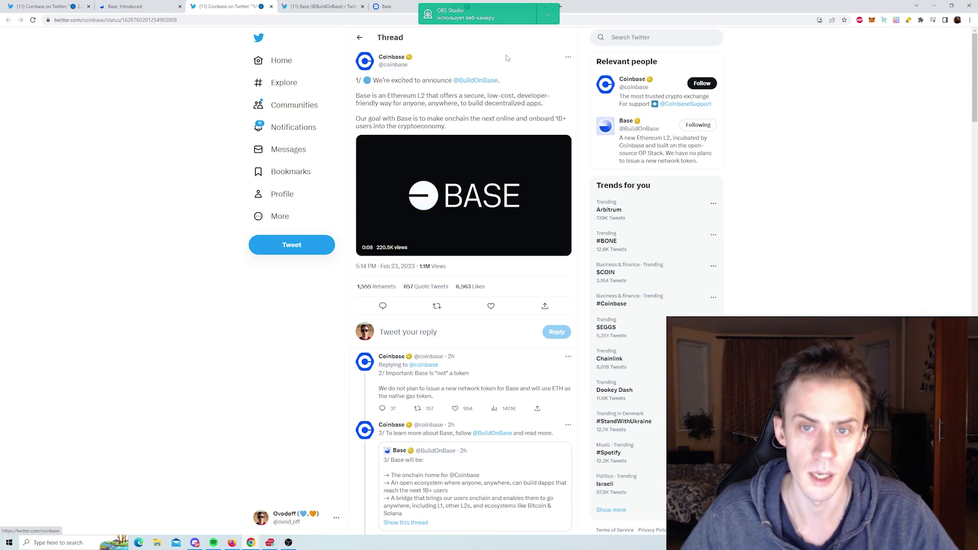
pyautogui.scroll(-3, 758, 137)
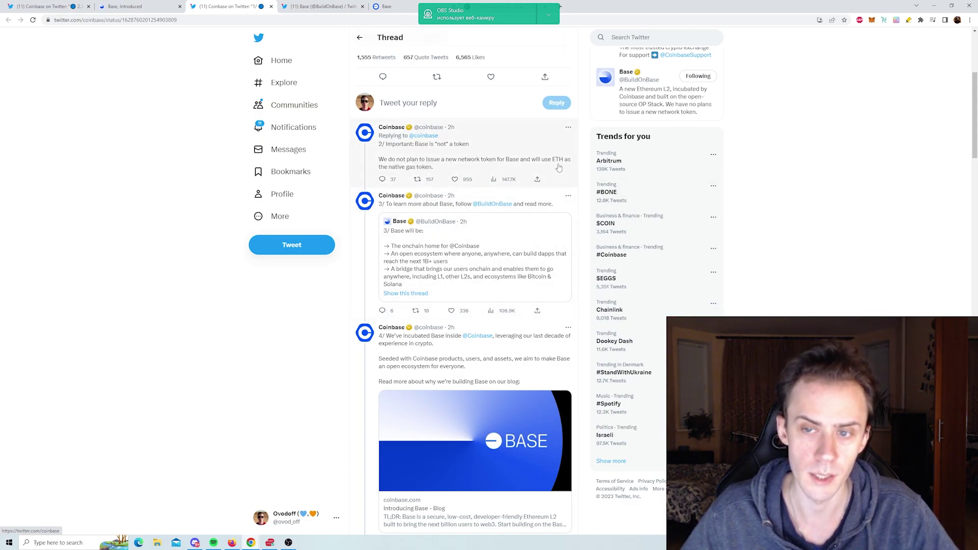
pyautogui.scroll(-1, 792, 205)
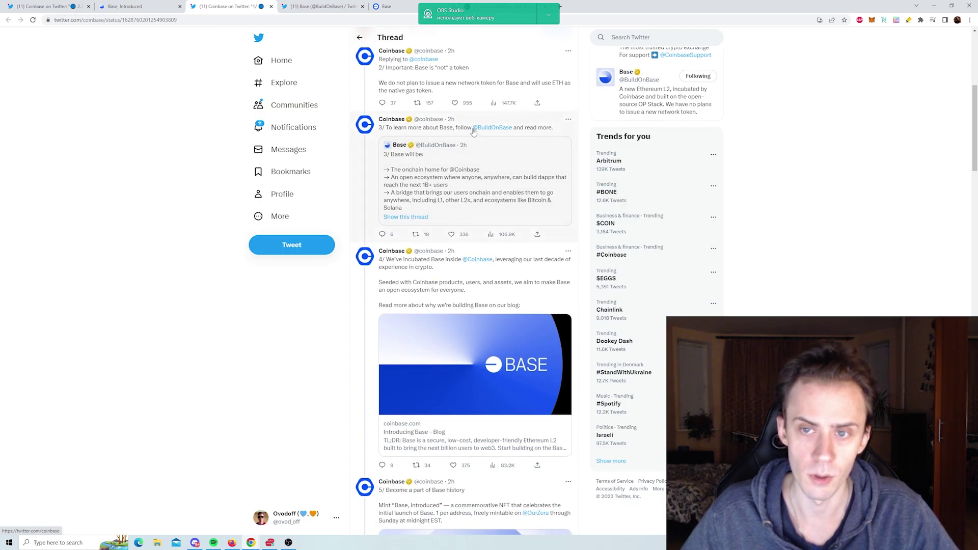
pyautogui.hotkey('ctrl', 'Tab')
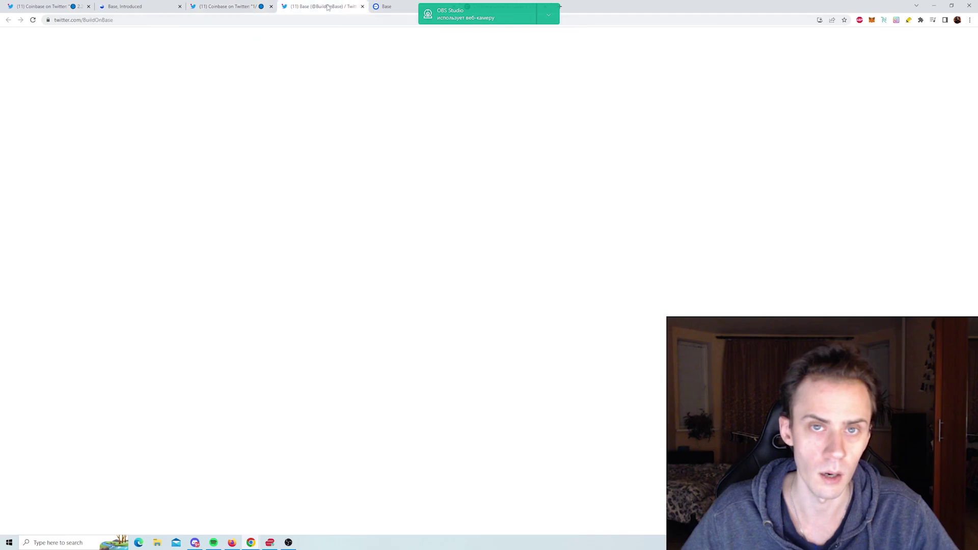
pyautogui.scroll(3, 566, 171)
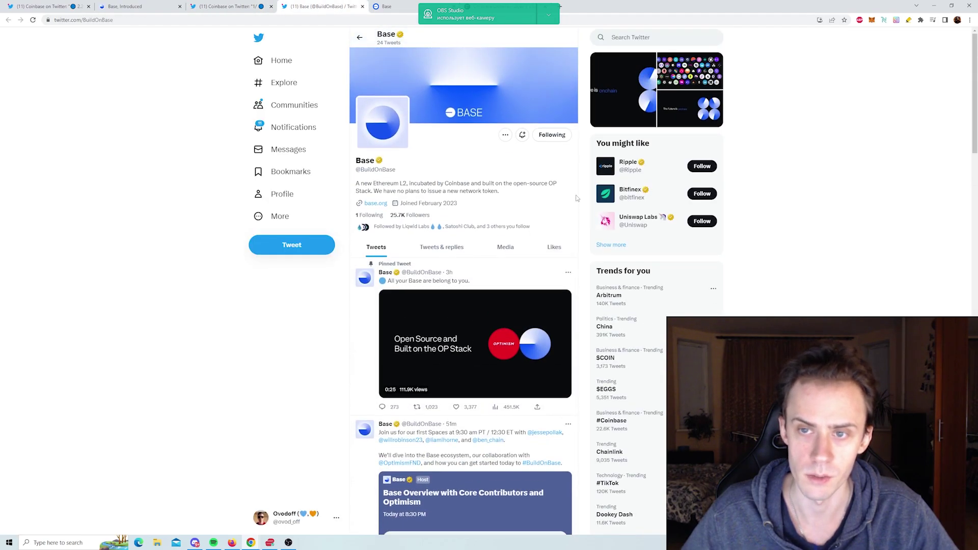
pyautogui.scroll(-1, 579, 187)
pyautogui.scroll(-1, 581, 187)
pyautogui.scroll(-1, 585, 186)
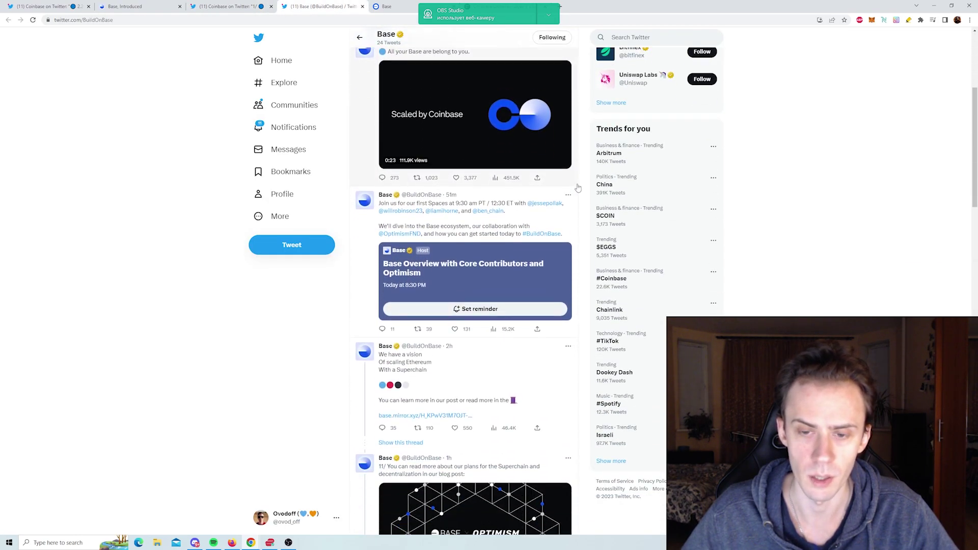
pyautogui.scroll(-1, 587, 187)
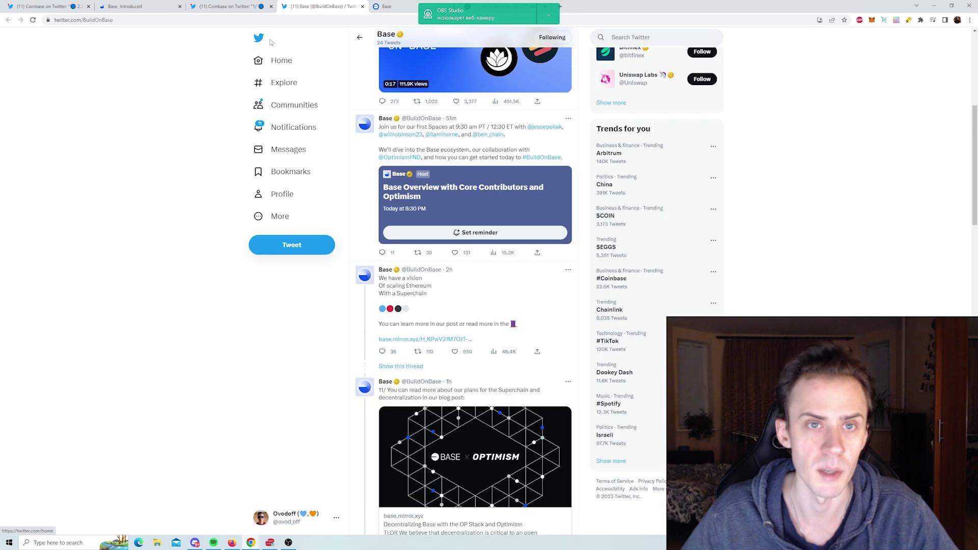
pyautogui.click(237, 4)
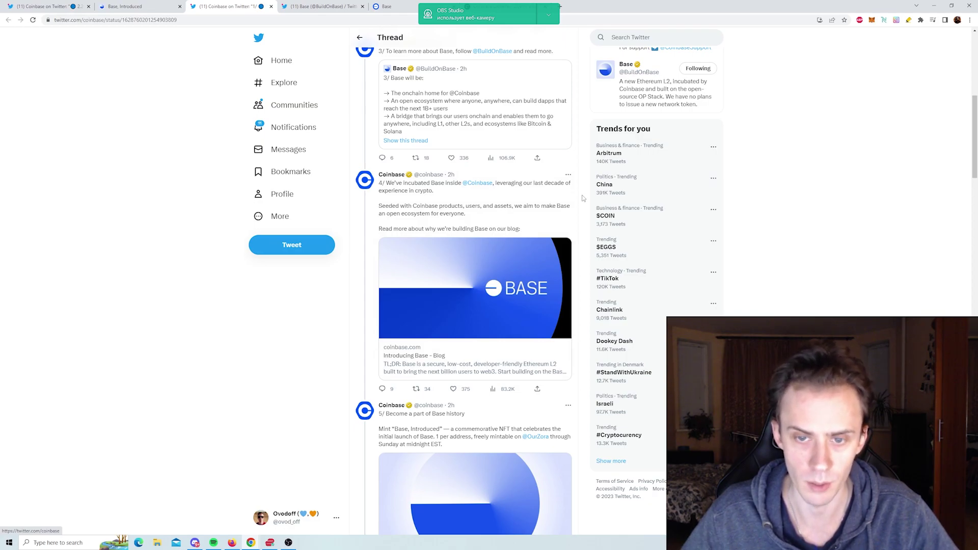
pyautogui.scroll(-3, 581, 198)
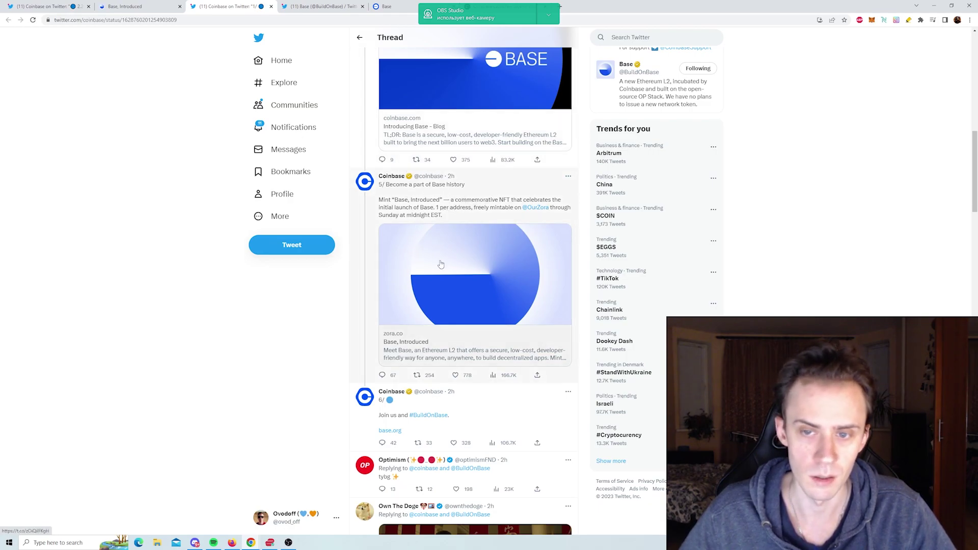
# - Glance at the Base profile and base.org tabs, then return to Coinbase's thread
pyautogui.click(325, 7)
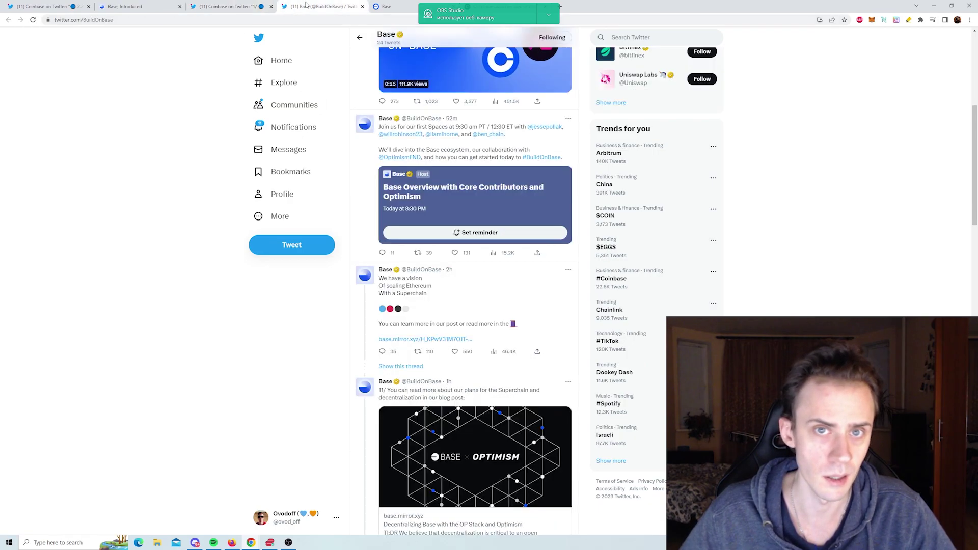
pyautogui.click(397, 7)
pyautogui.click(325, 7)
pyautogui.click(229, 7)
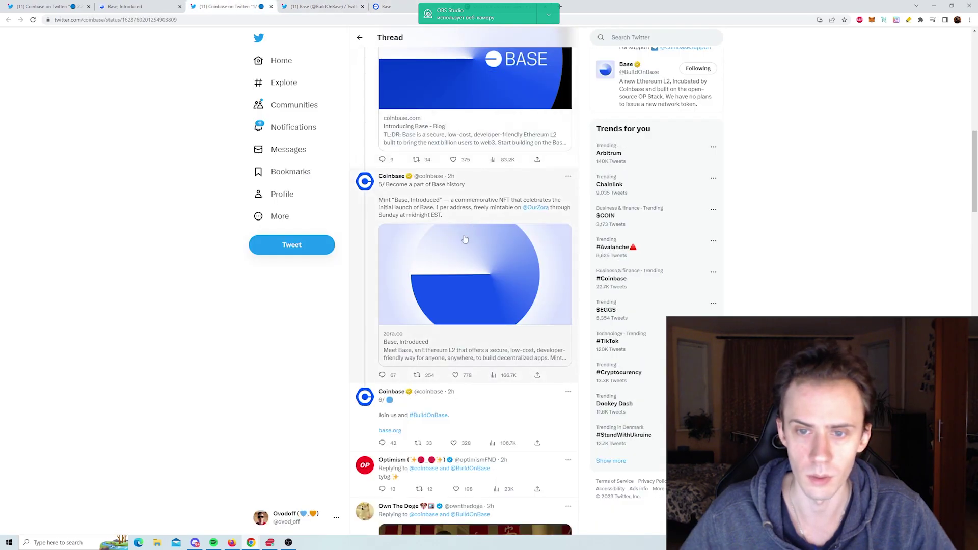
# - Open the zora.co Base, Introduced mint link from tweet 5/ in a new tab and view it
pyautogui.rightClick(459, 253)
pyautogui.click(477, 258)
pyautogui.click(321, 7)
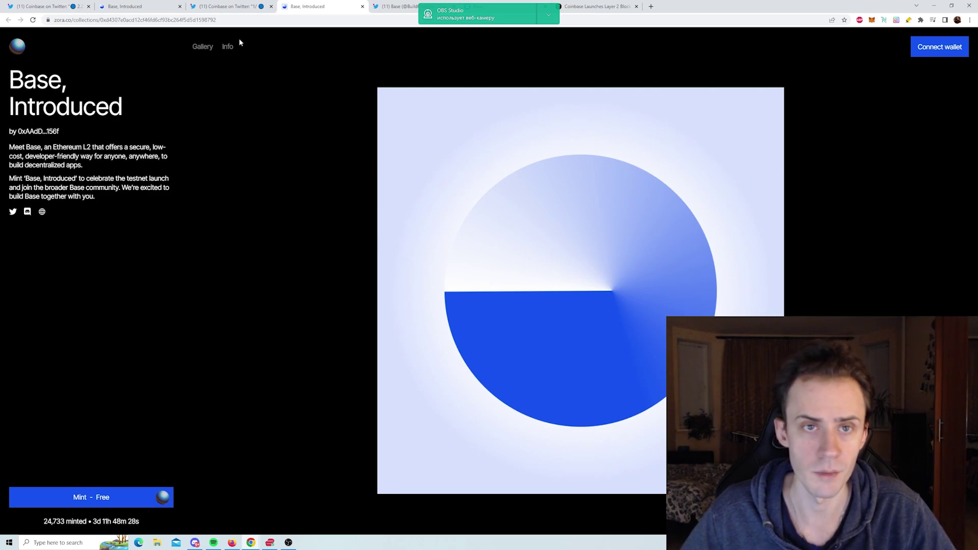
# - Flip between Coinbase's thread and the Zora mint page, ending on CoinDesk's Base article
pyautogui.click(229, 6)
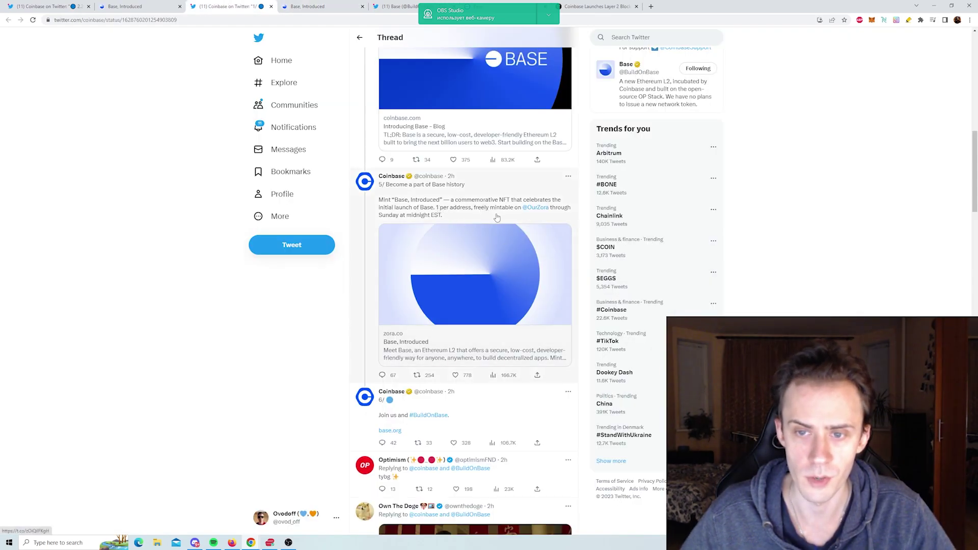
pyautogui.scroll(-1, 755, 201)
pyautogui.scroll(1, 391, 89)
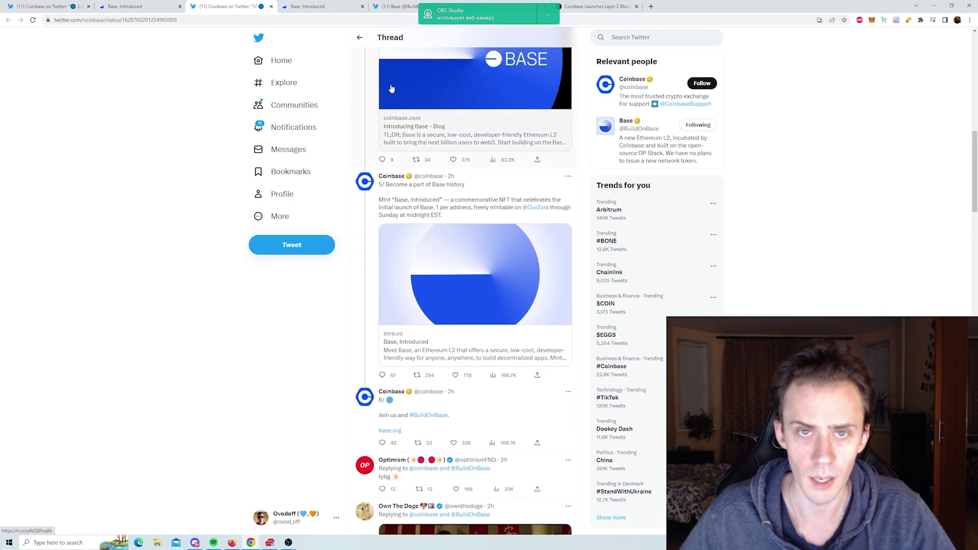
pyautogui.hotkey('ctrl', 'Tab')
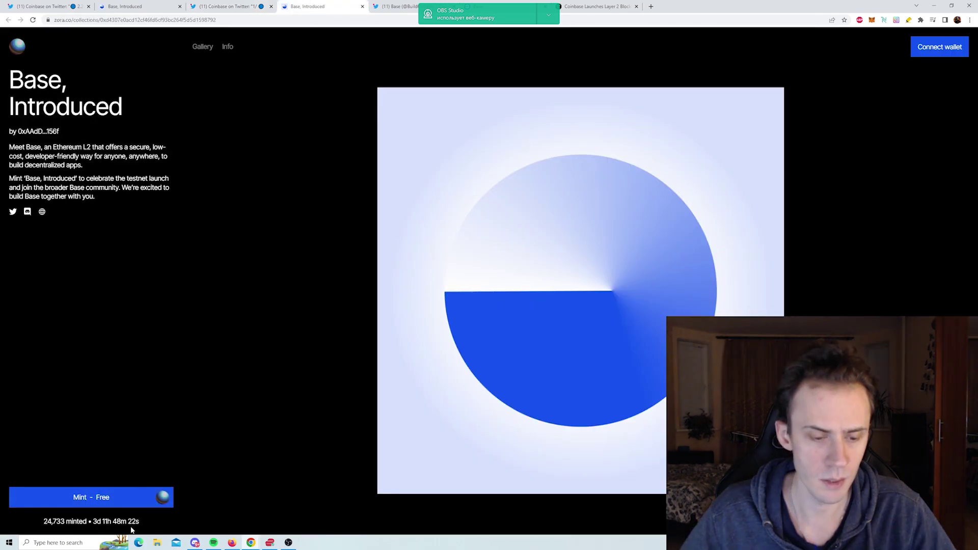
pyautogui.click(233, 6)
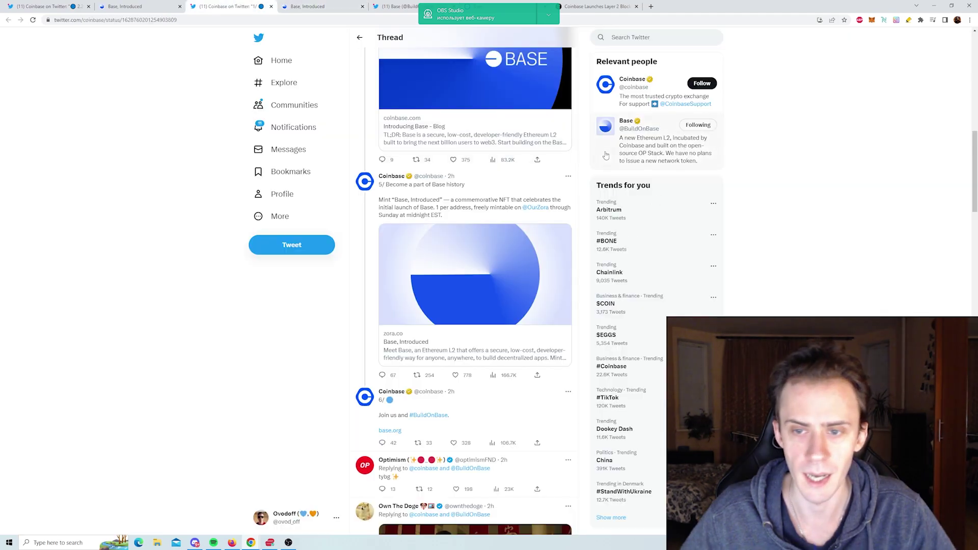
pyautogui.scroll(-2, 800, 194)
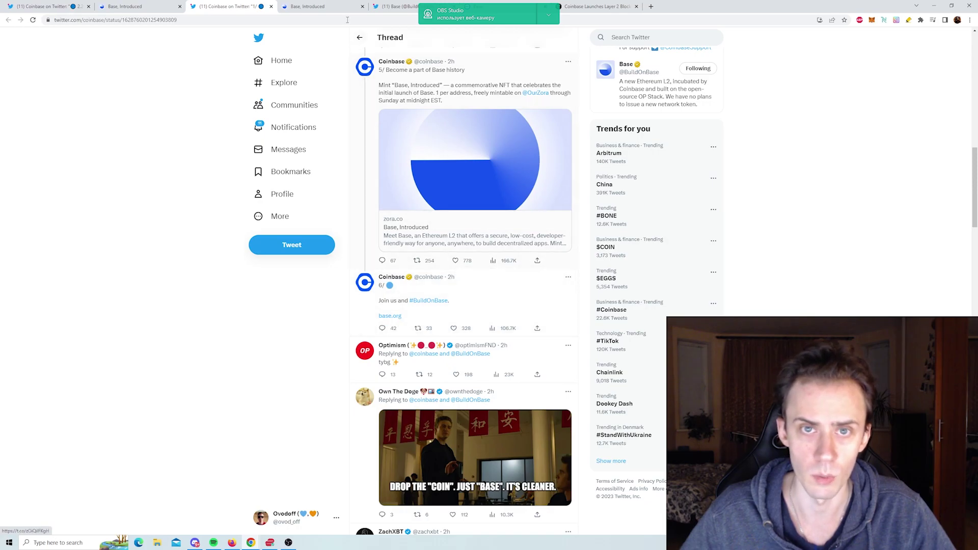
pyautogui.click(333, 3)
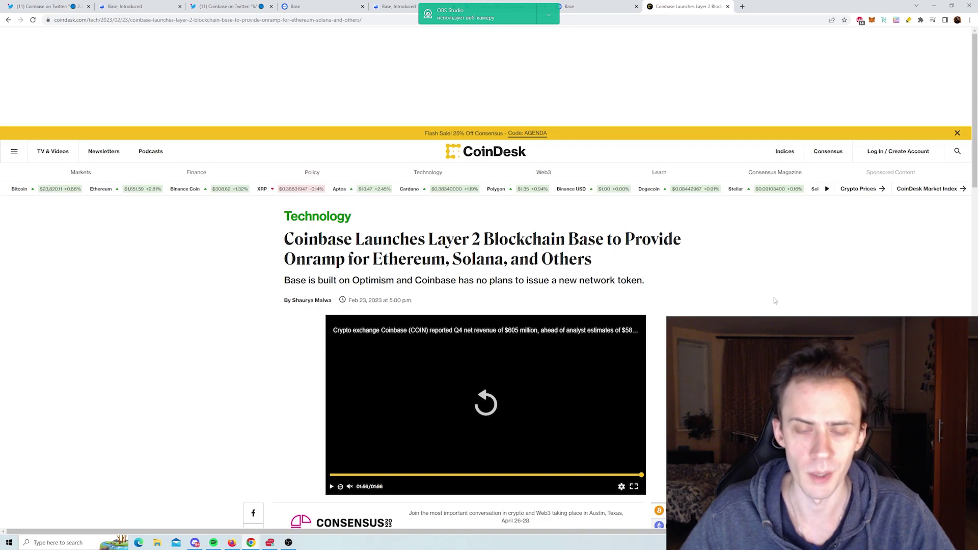
pyautogui.scroll(-5, 774, 298)
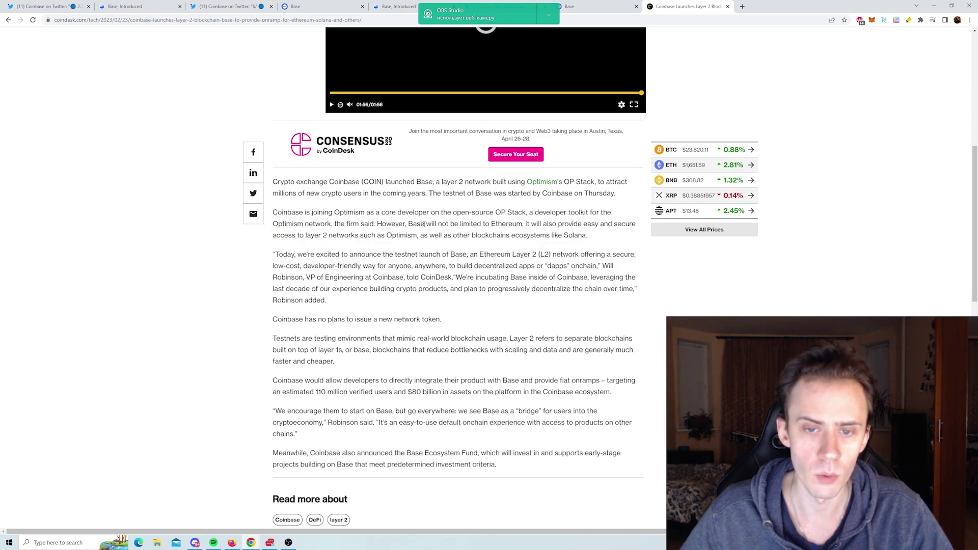
# - Highlight the CoinDesk passages on Optimism and Solana support, layer 2 networks, and fiat onramps
pyautogui.moveTo(526, 224); pyautogui.dragTo(622, 238)
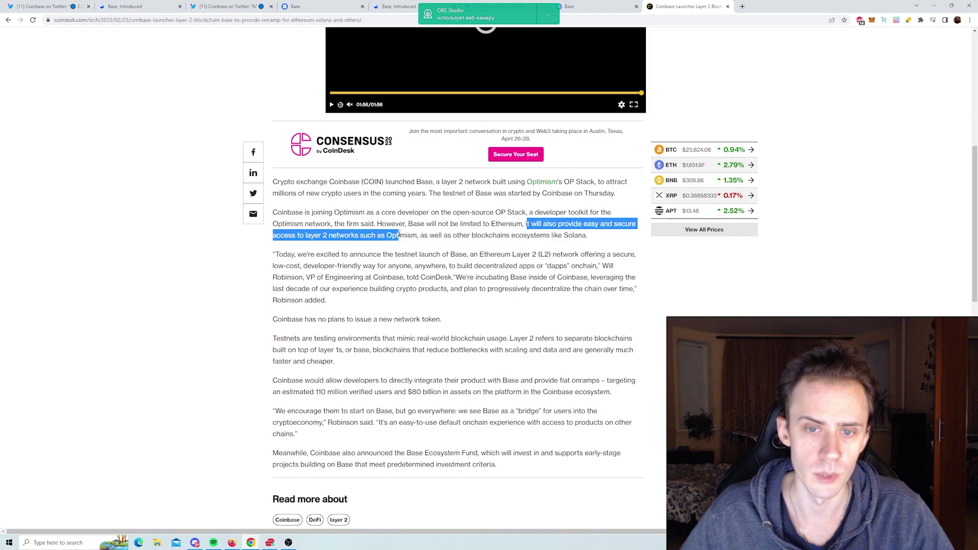
pyautogui.moveTo(622, 237)
pyautogui.mouseDown()
pyautogui.moveTo(364, 236)
pyautogui.moveTo(509, 235)
pyautogui.mouseUp()
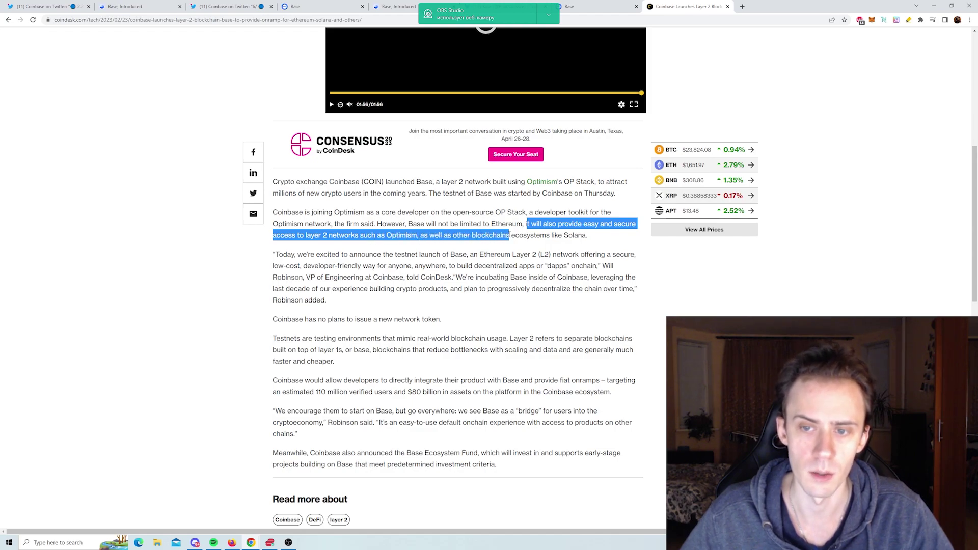
pyautogui.click(598, 236)
pyautogui.scroll(-2, 308, 224)
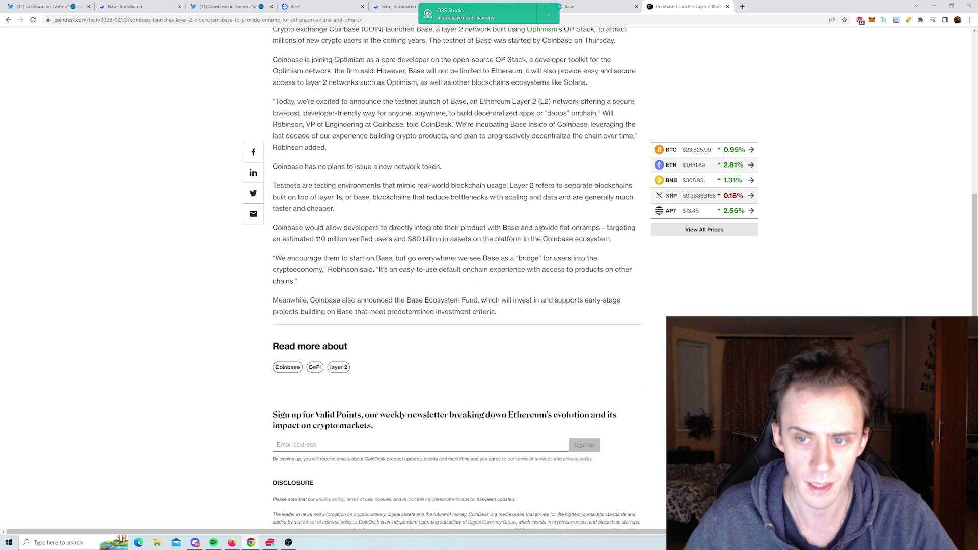
pyautogui.moveTo(561, 227); pyautogui.dragTo(634, 236)
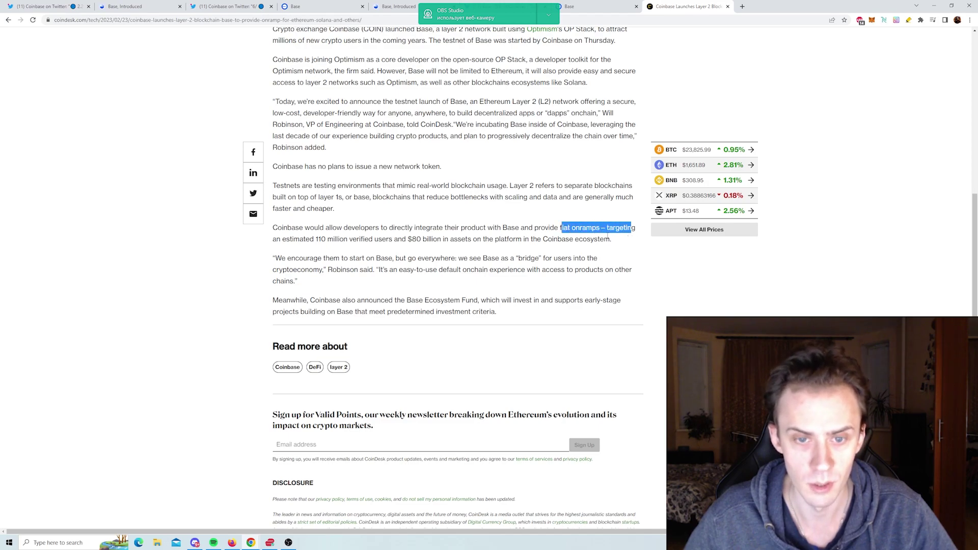
pyautogui.click(398, 228)
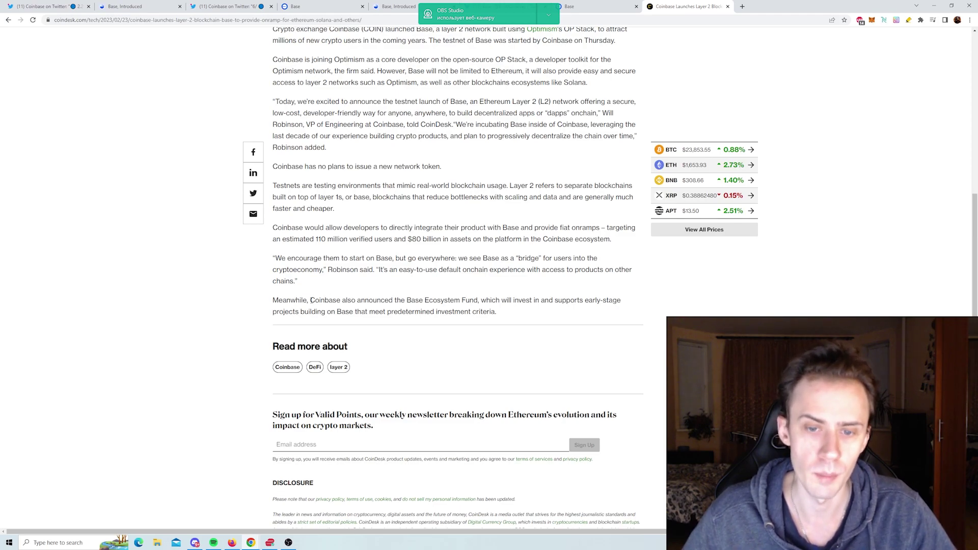
# - Highlight the Base Ecosystem Fund announcement, then return to the Base, Introduced mint page
pyautogui.moveTo(311, 301); pyautogui.dragTo(481, 301)
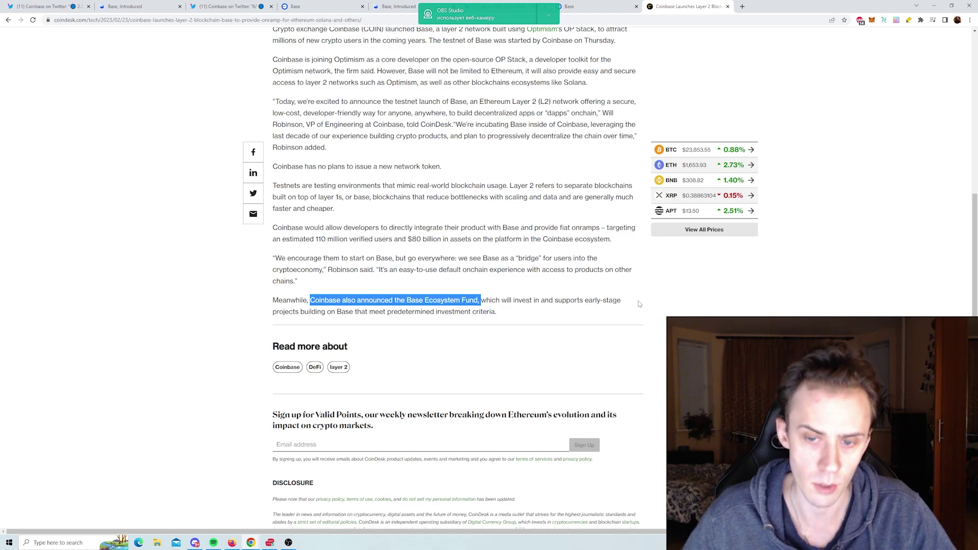
pyautogui.hotkey('ctrl', '3')
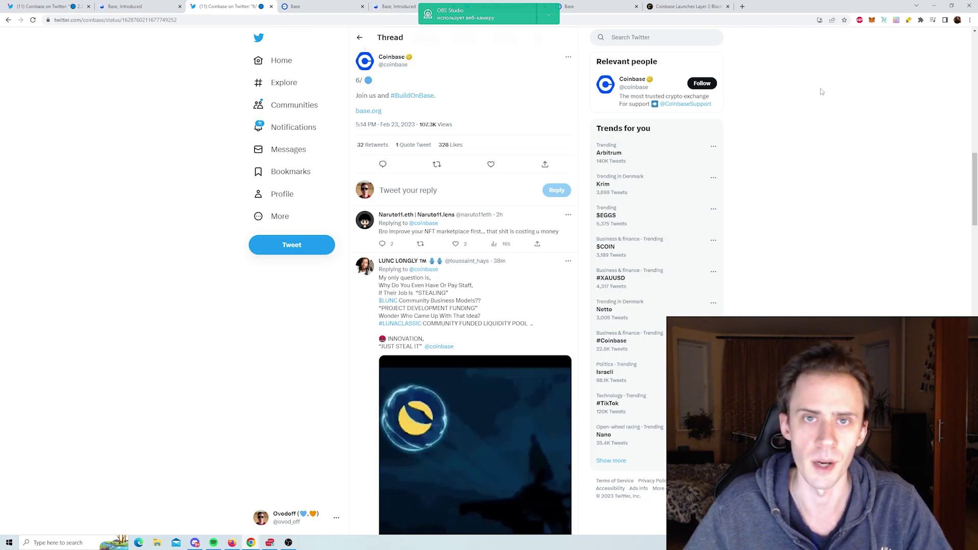
pyautogui.click(397, 7)
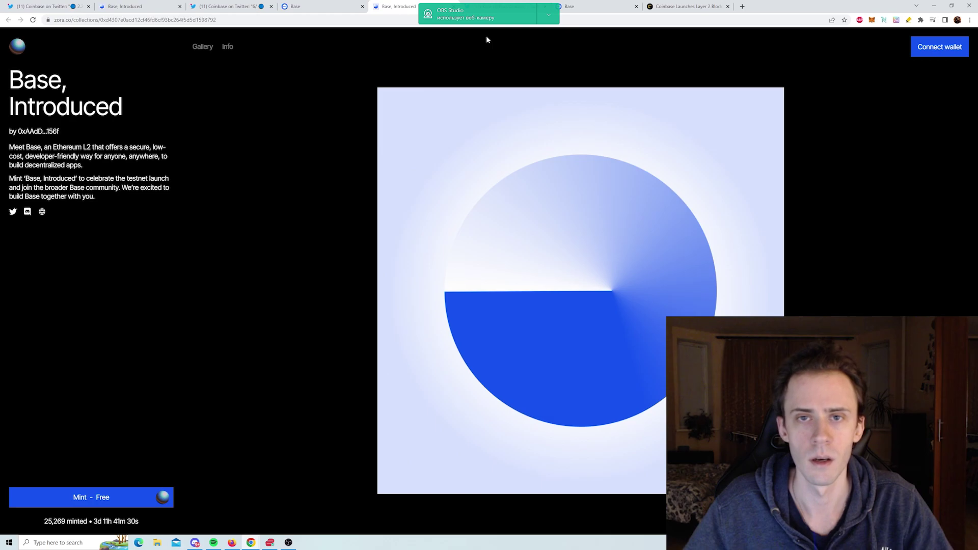